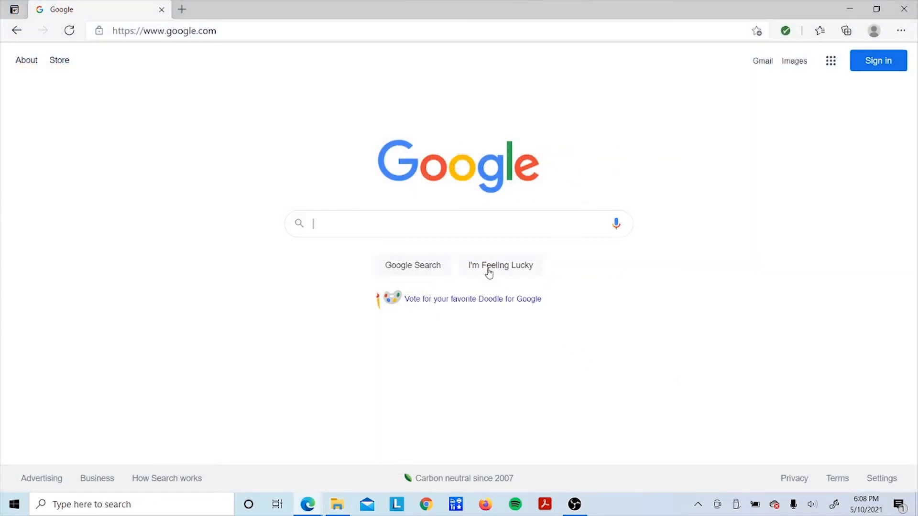
{"action": "left_click", "coordinate": [195, 32]}
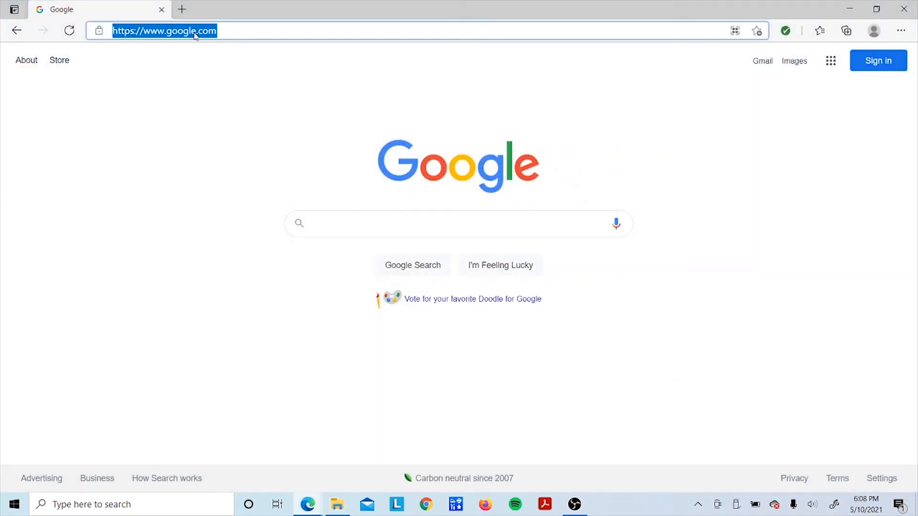
{"action": "type", "text": "www.7-zip.org"}
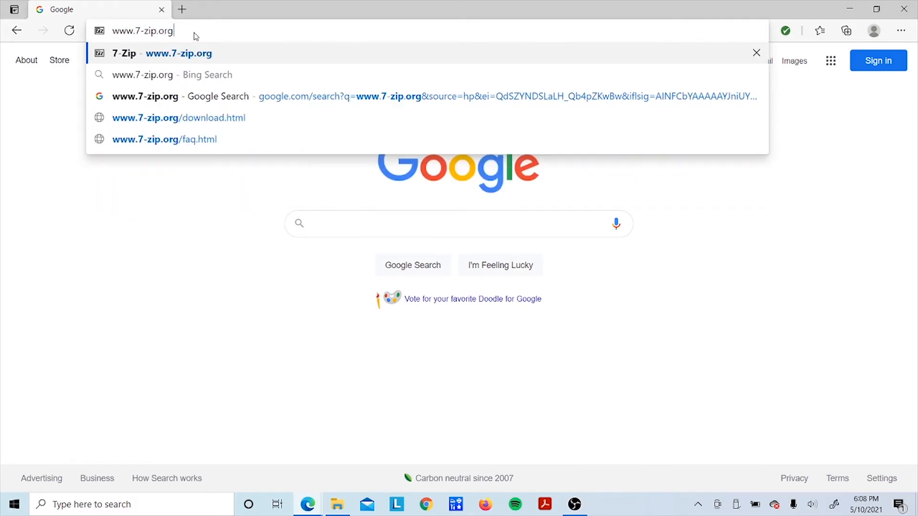
{"action": "key", "text": "Return"}
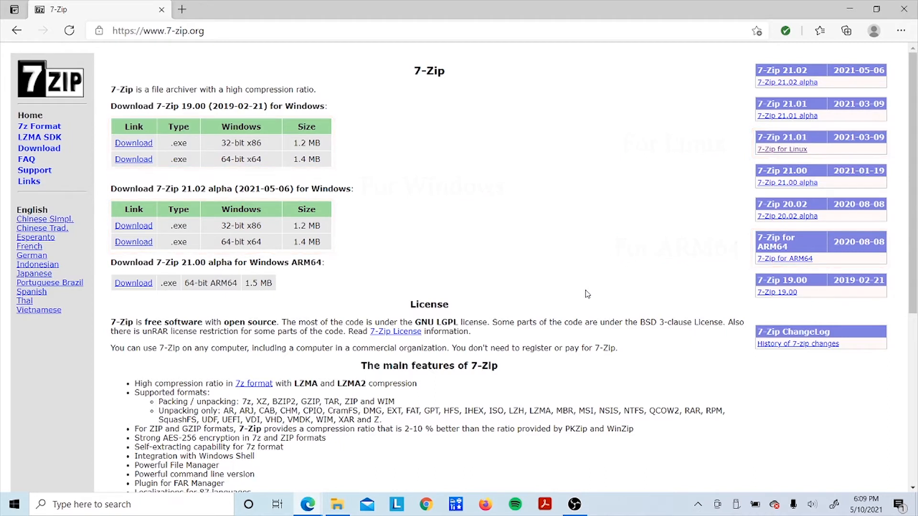
Step: Check the computer's system type on the About page of the Windows System settings
{"action": "left_click", "coordinate": [13, 507]}
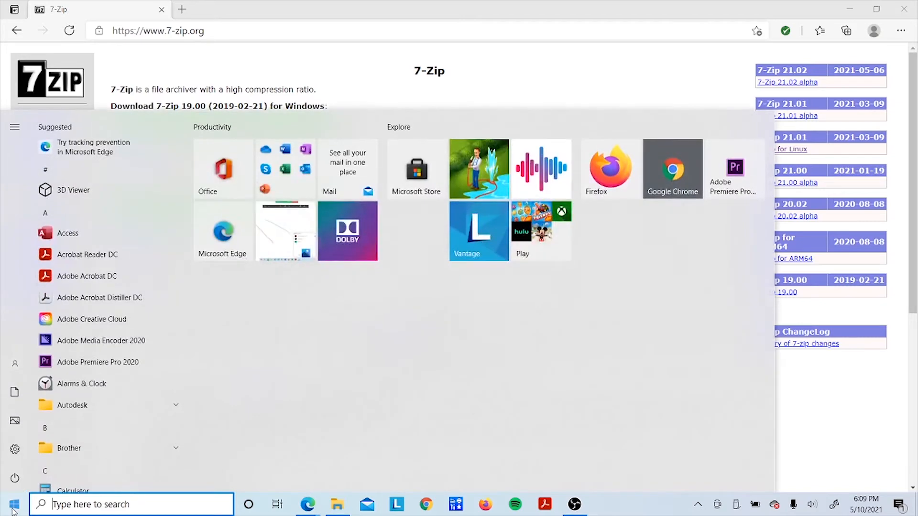
{"action": "left_click", "coordinate": [17, 455]}
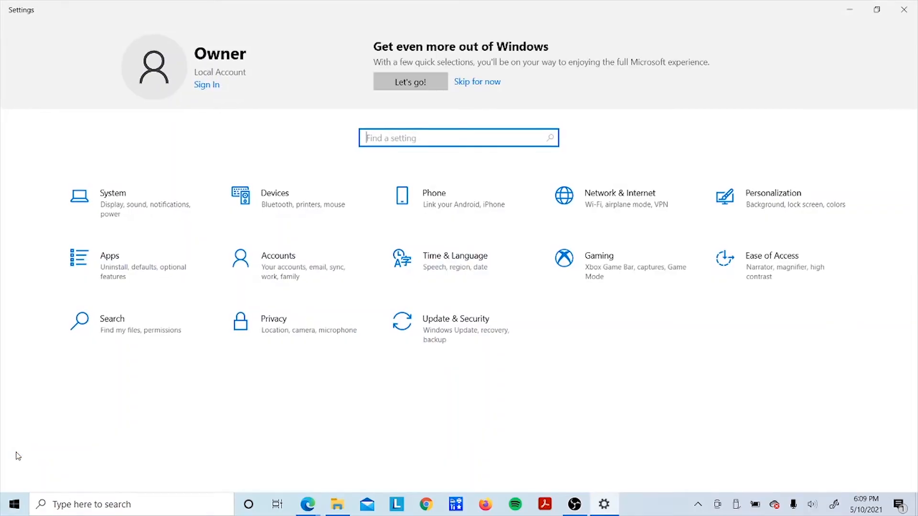
{"action": "left_click", "coordinate": [110, 208]}
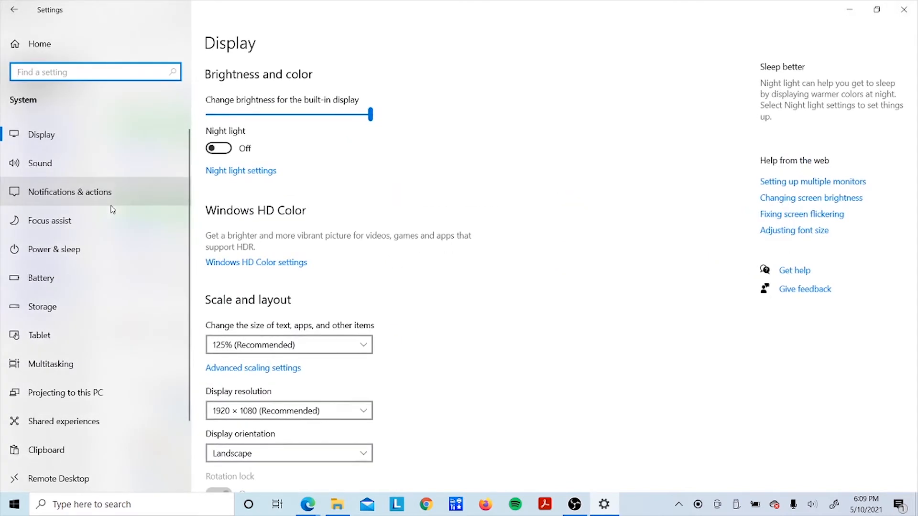
{"action": "scroll", "coordinate": [112, 209], "scroll_direction": "down", "scroll_amount": 3}
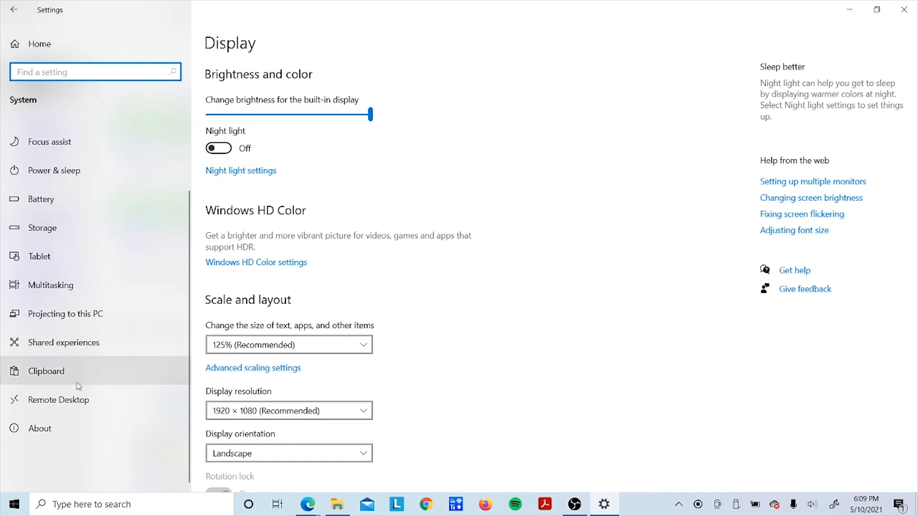
{"action": "left_click", "coordinate": [74, 430]}
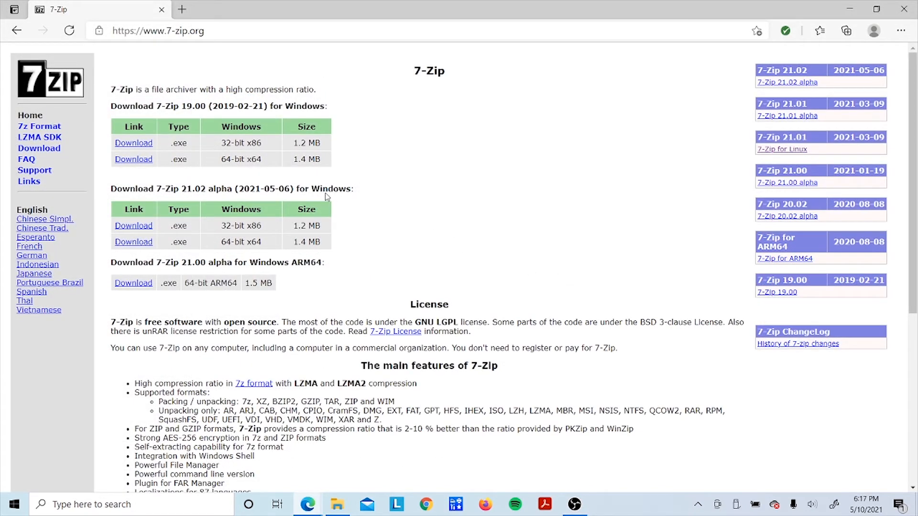
Step: Download the 64-bit x64 installer of 7-Zip 19.00 for Windows and install it into a 7-Zip folder on the Desktop
{"action": "left_click", "coordinate": [142, 164]}
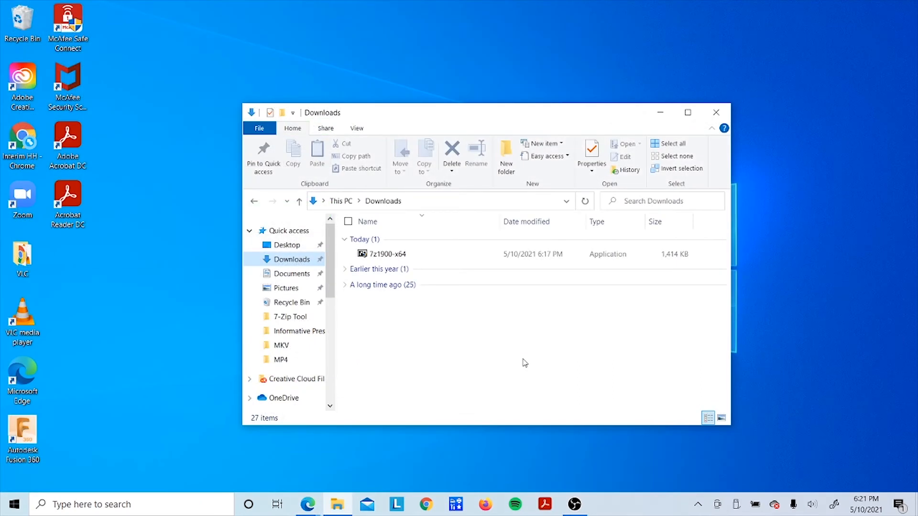
{"action": "double_click", "coordinate": [447, 260]}
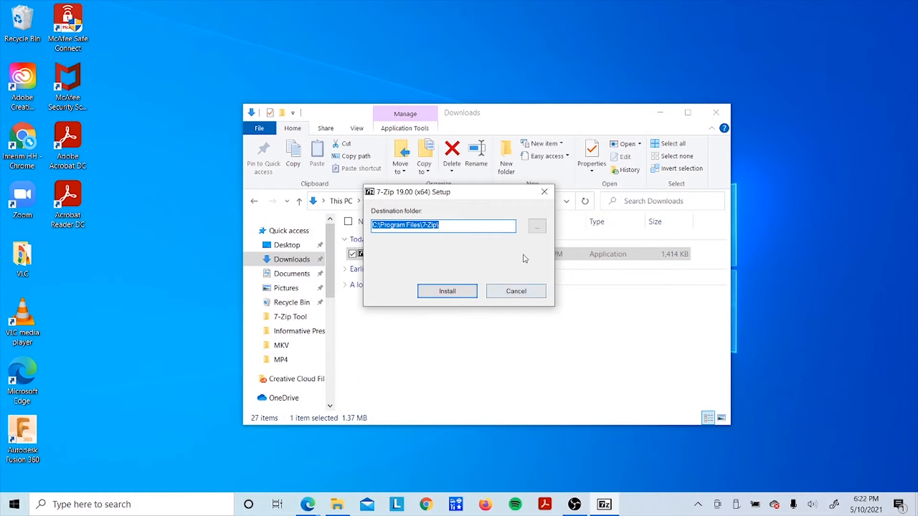
{"action": "left_click", "coordinate": [537, 227]}
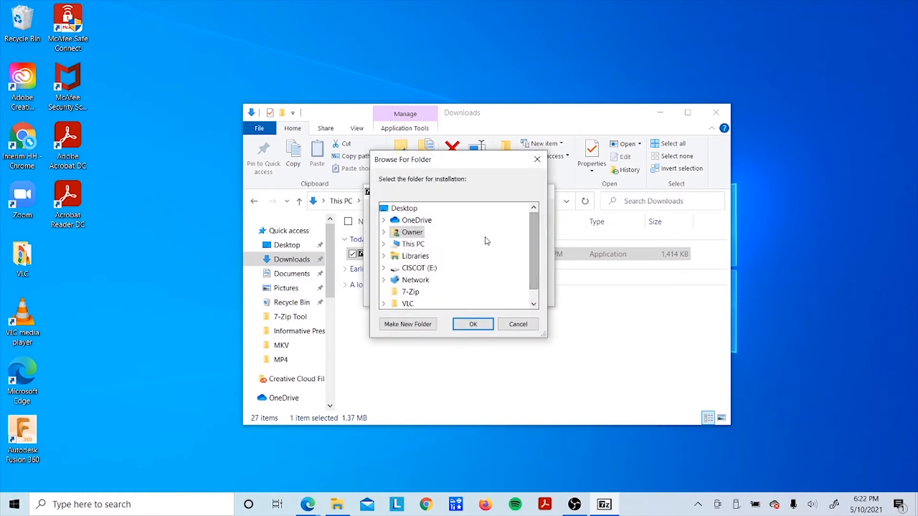
{"action": "scroll", "coordinate": [440, 261], "scroll_direction": "down", "scroll_amount": 1}
{"action": "scroll", "coordinate": [439, 260], "scroll_direction": "up", "scroll_amount": 1}
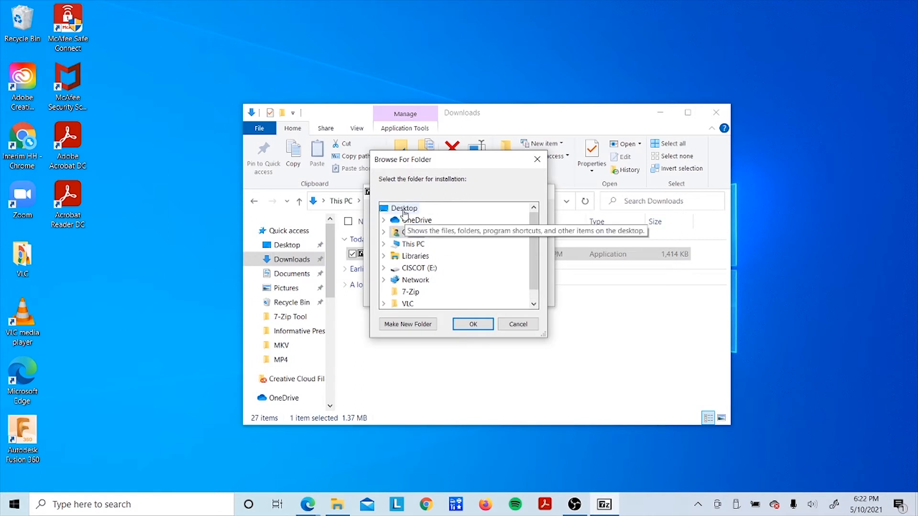
{"action": "left_click", "coordinate": [473, 324]}
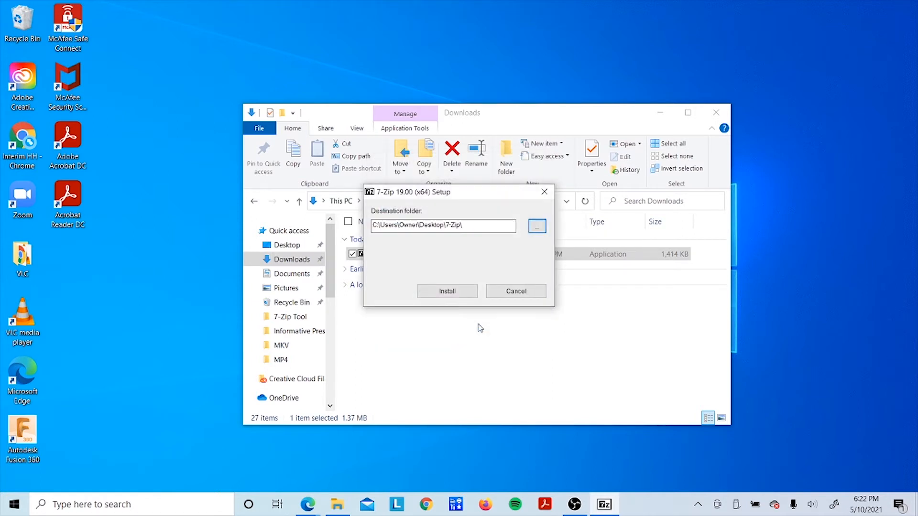
{"action": "left_click", "coordinate": [461, 300]}
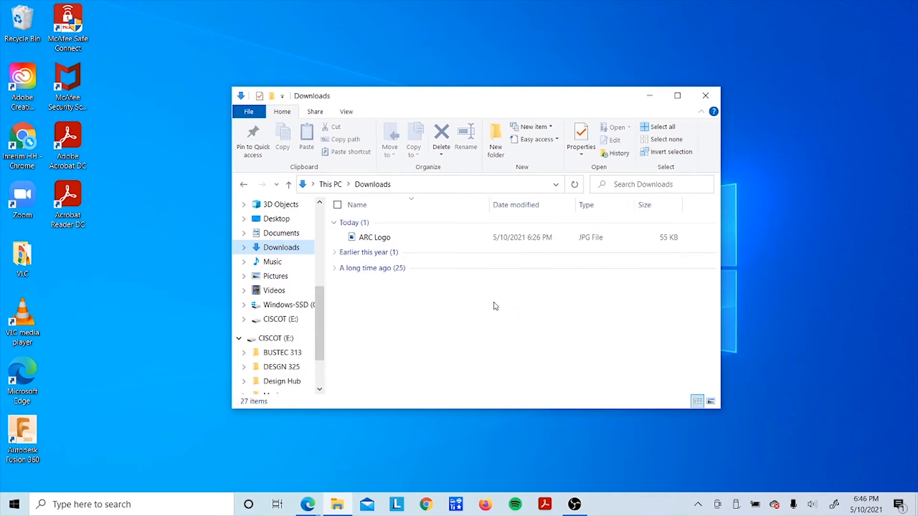
Step: Set up a 7-Zip archive of the ARC Logo JPG from Downloads, using the zip archive format
{"action": "right_click", "coordinate": [475, 243]}
{"action": "mouse_move", "coordinate": [443, 243]}
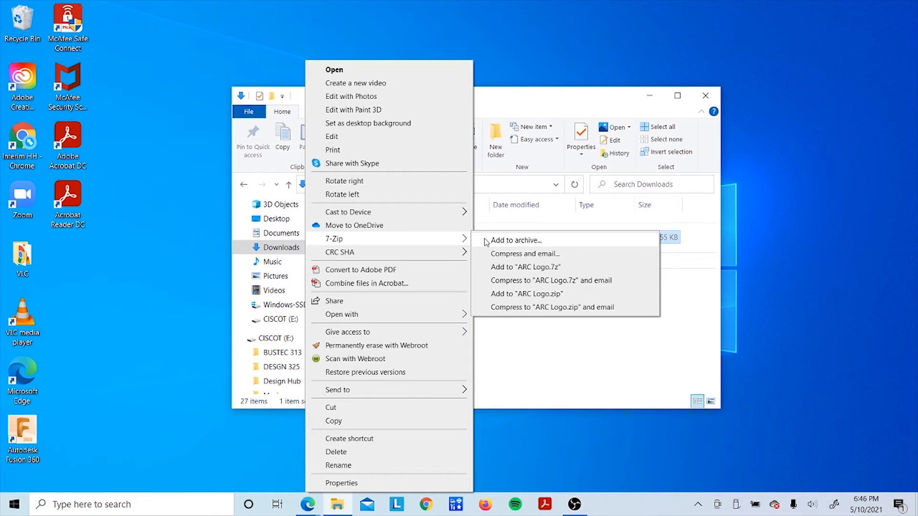
{"action": "left_click", "coordinate": [516, 240]}
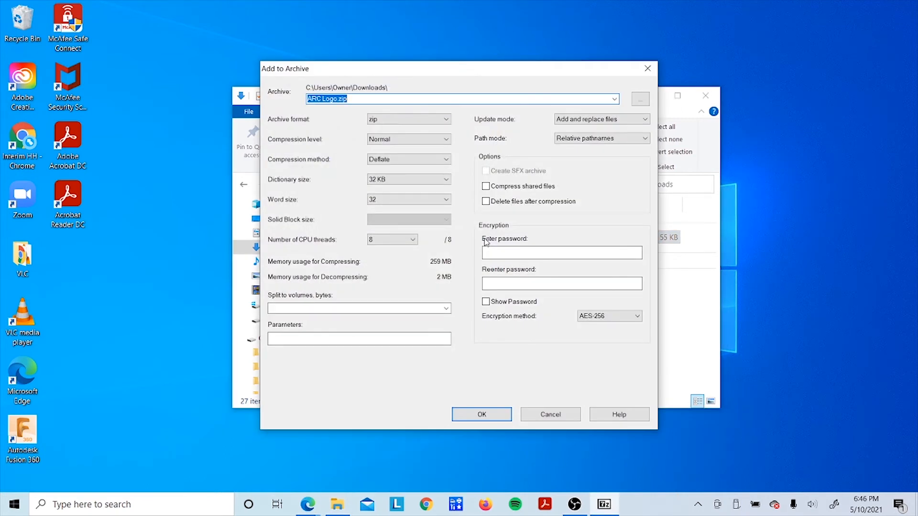
{"action": "left_click", "coordinate": [448, 123]}
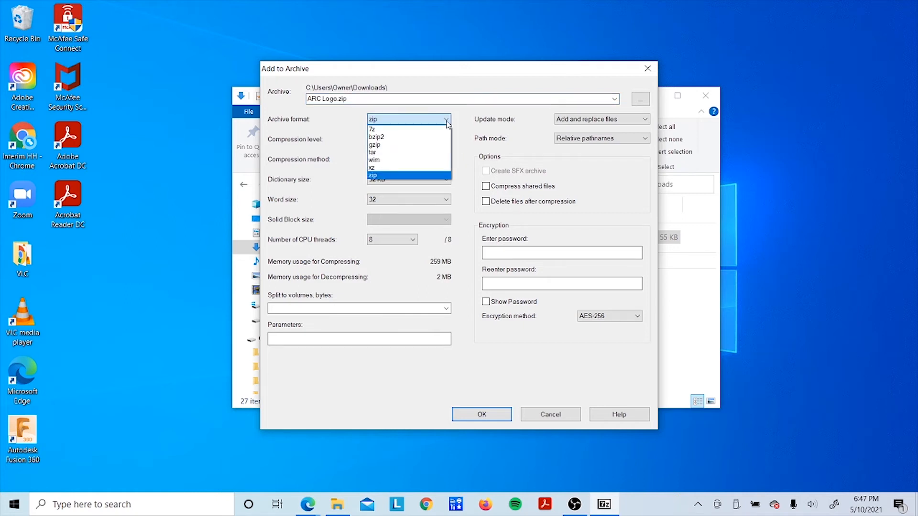
{"action": "left_click", "coordinate": [420, 176]}
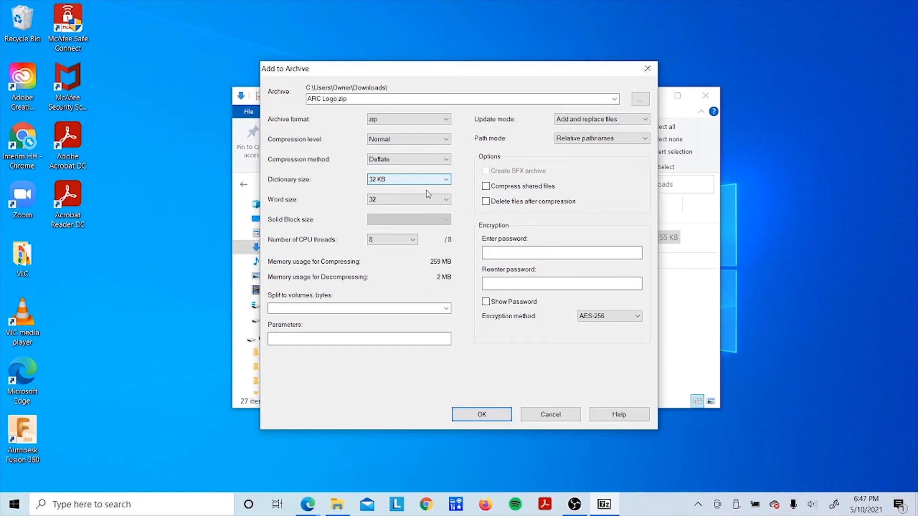
Step: Set the archive's encryption method to AES-256, then enter and re-enter the archive password
{"action": "left_click", "coordinate": [605, 317]}
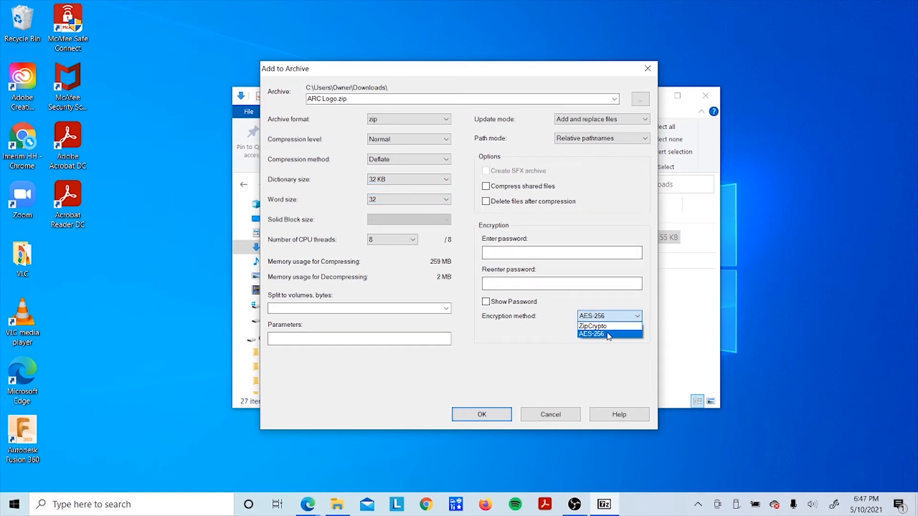
{"action": "left_click", "coordinate": [607, 336]}
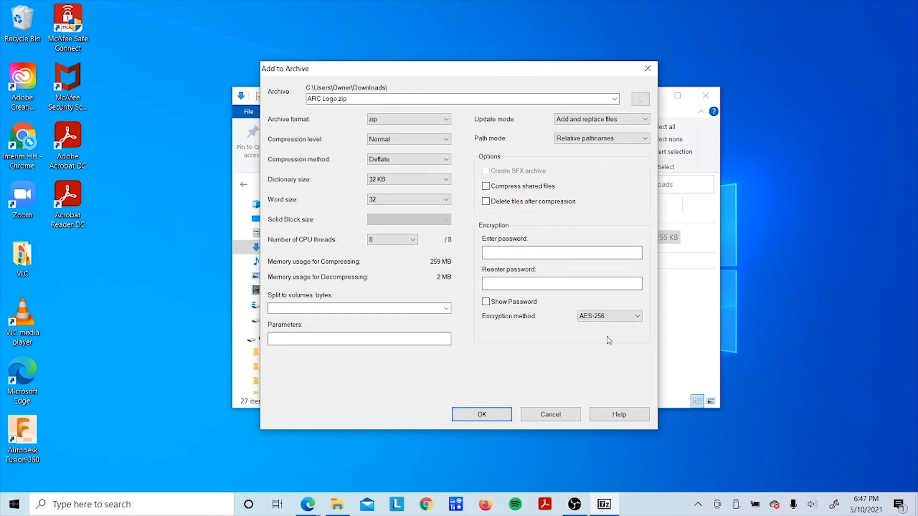
{"action": "left_click", "coordinate": [555, 253]}
{"action": "type", "text": "*********"}
{"action": "left_click", "coordinate": [561, 284]}
{"action": "type", "text": "********"}
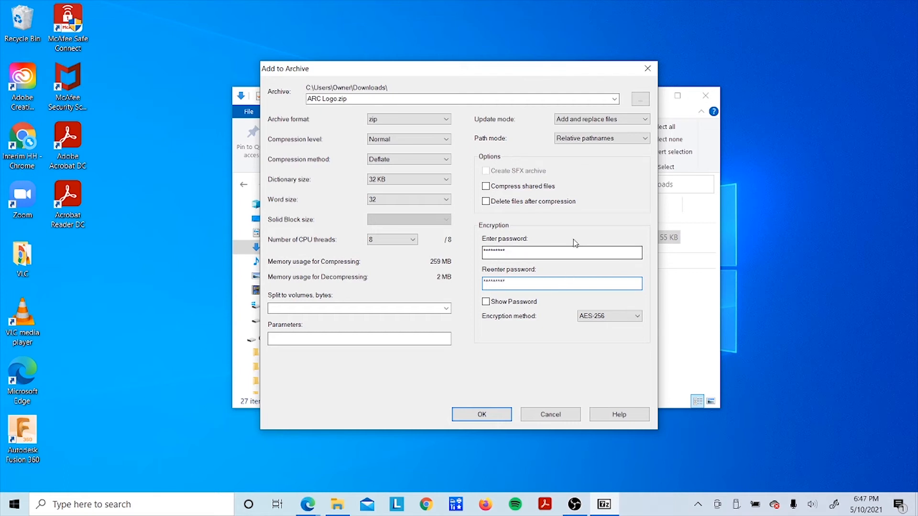
Step: Choose the Downloads folder as the archive's location, create ARC Logo.zip and select it there
{"action": "left_click", "coordinate": [639, 99]}
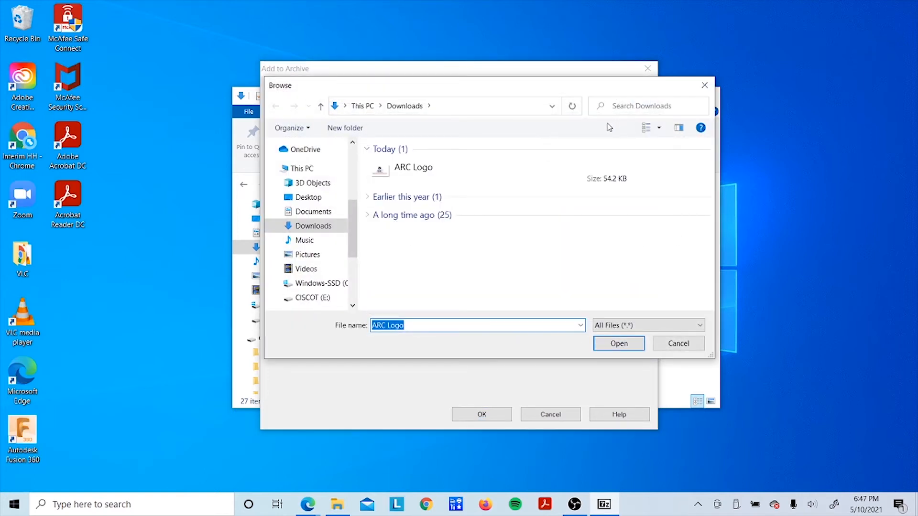
{"action": "left_click", "coordinate": [329, 228]}
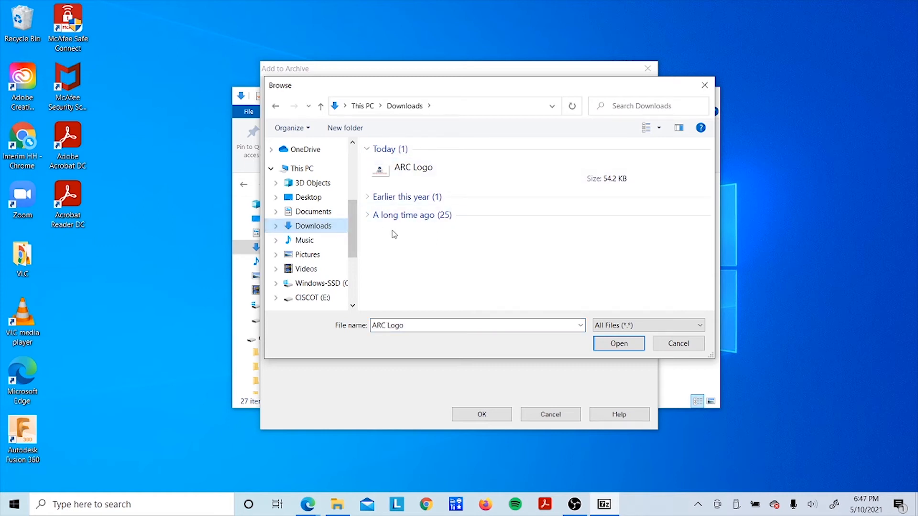
{"action": "left_click", "coordinate": [606, 344]}
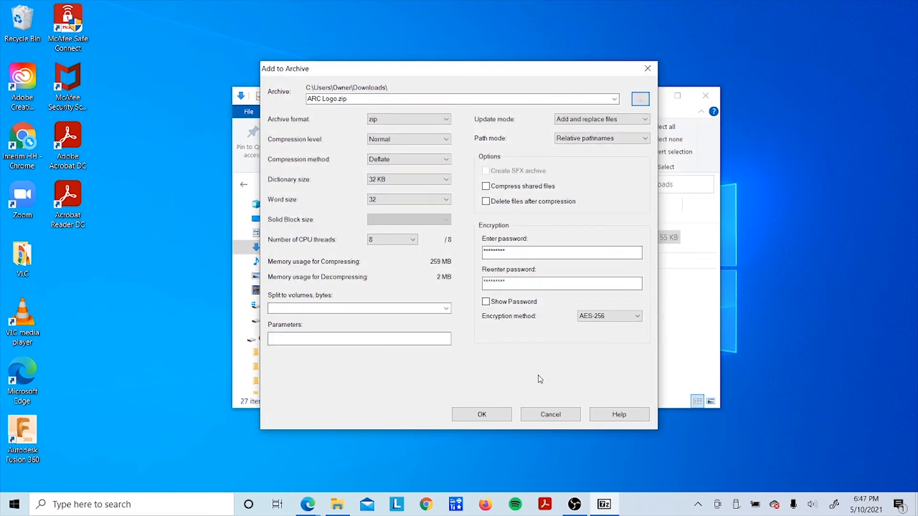
{"action": "left_click", "coordinate": [496, 419]}
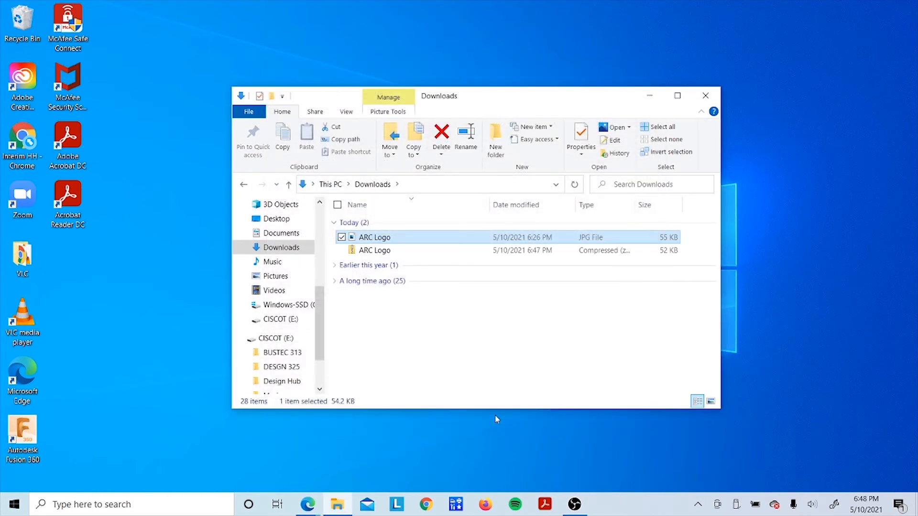
{"action": "left_click", "coordinate": [498, 381]}
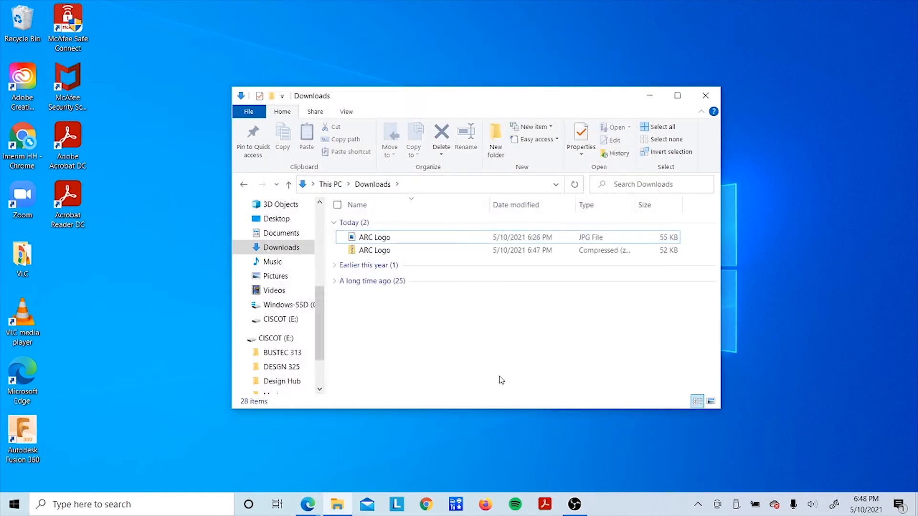
{"action": "left_click", "coordinate": [341, 250]}
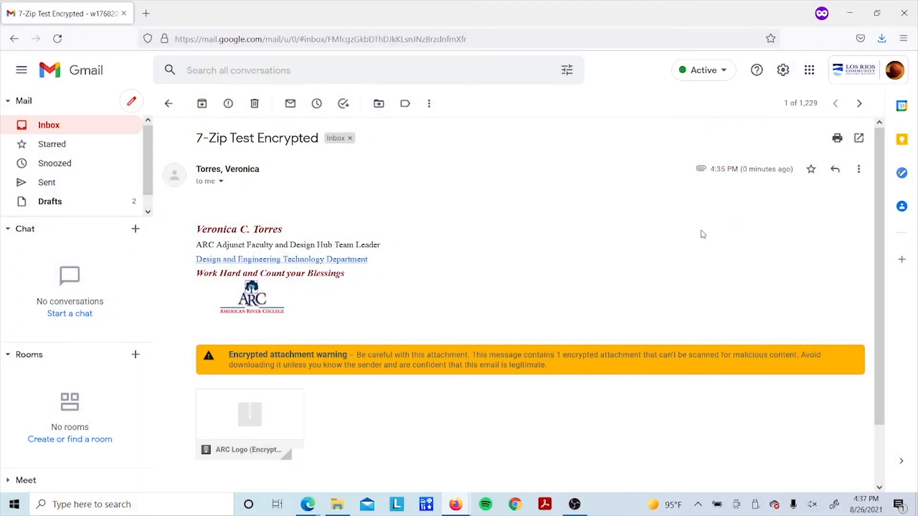
Step: Save the attachment ARC Logo (Encrypted).zip from the 7-Zip Test Encrypted e-mail in Gmail and minimize the browser
{"action": "mouse_move", "coordinate": [270, 435]}
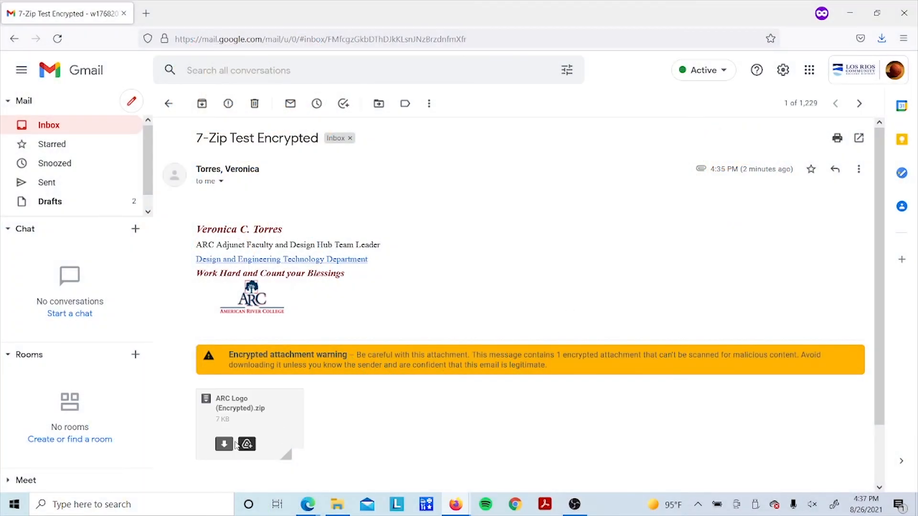
{"action": "left_click", "coordinate": [225, 448]}
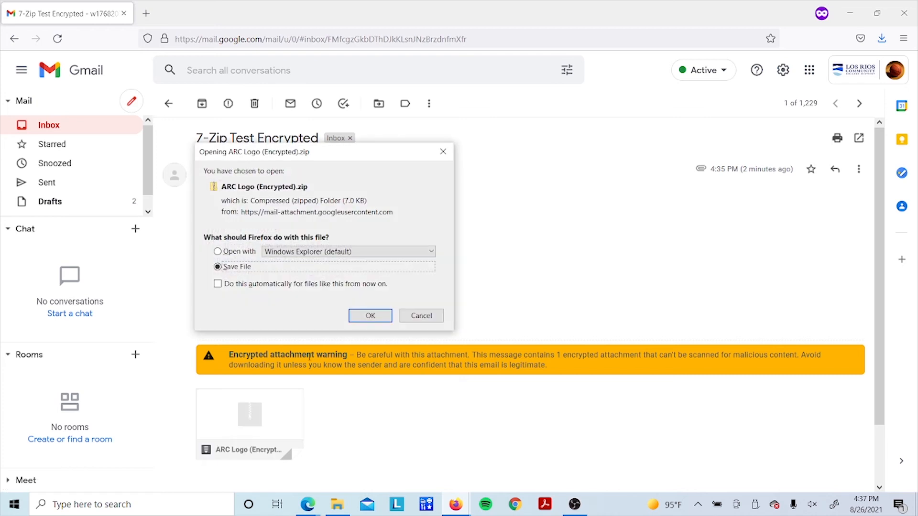
{"action": "left_click", "coordinate": [369, 316]}
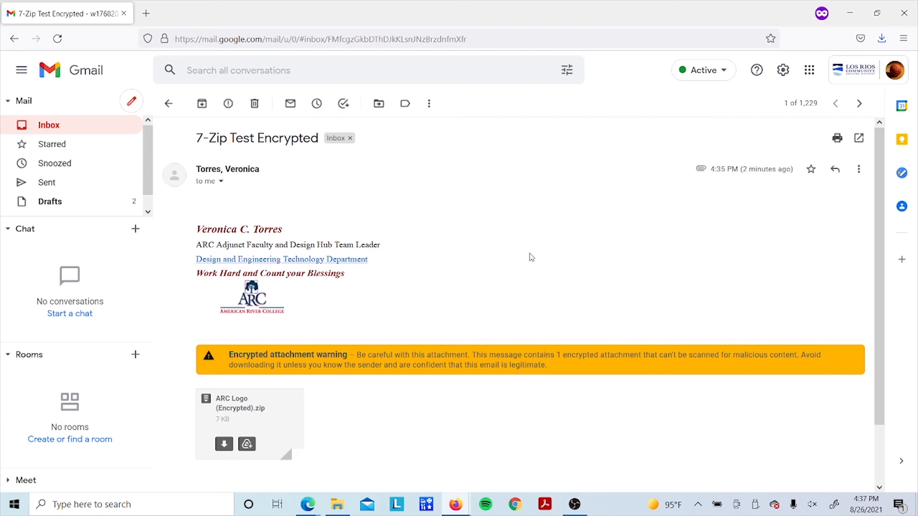
{"action": "left_click", "coordinate": [858, 20]}
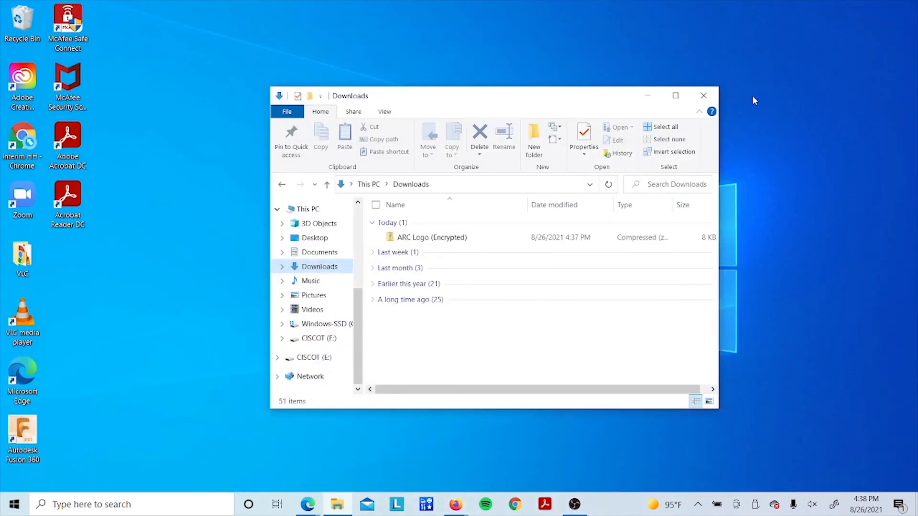
Step: Extract ARC Logo (Encrypted) with 7-Zip into the Downloads folder, entering the archive password, and open the extracted ARC Logo image
{"action": "right_click", "coordinate": [520, 243]}
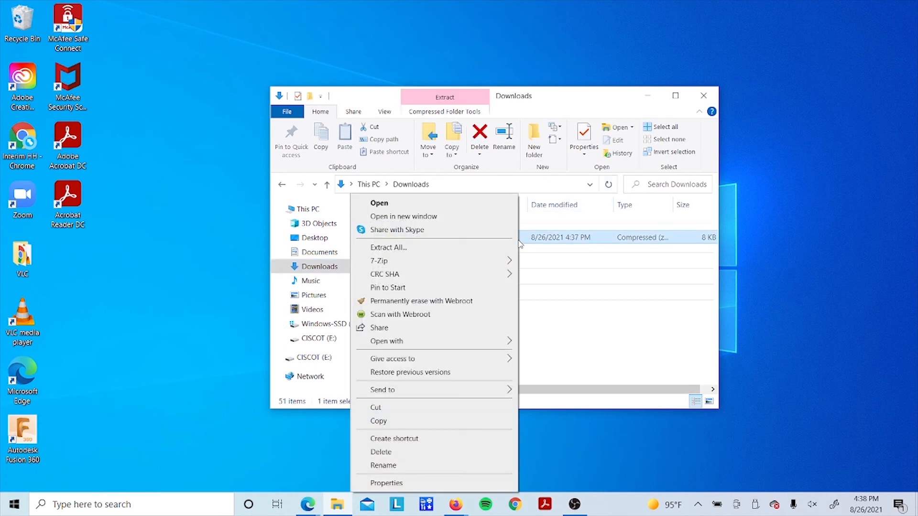
{"action": "mouse_move", "coordinate": [484, 262]}
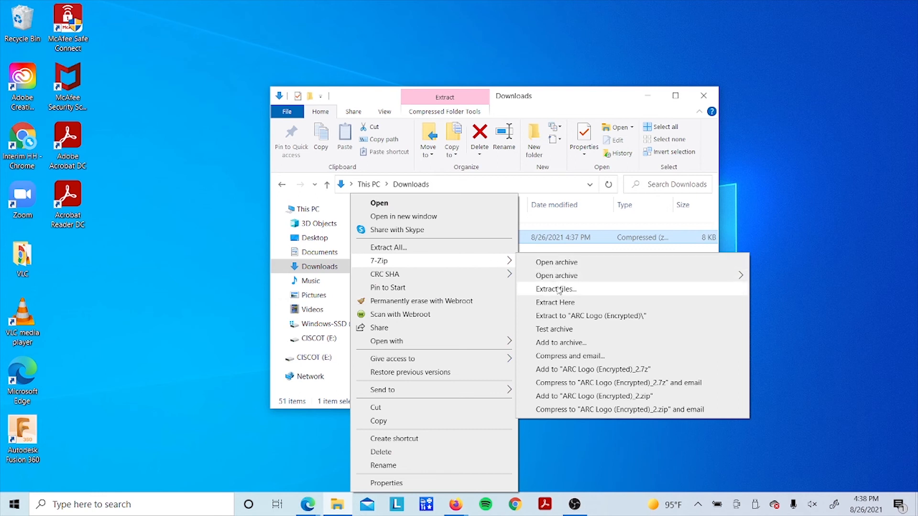
{"action": "left_click", "coordinate": [560, 303]}
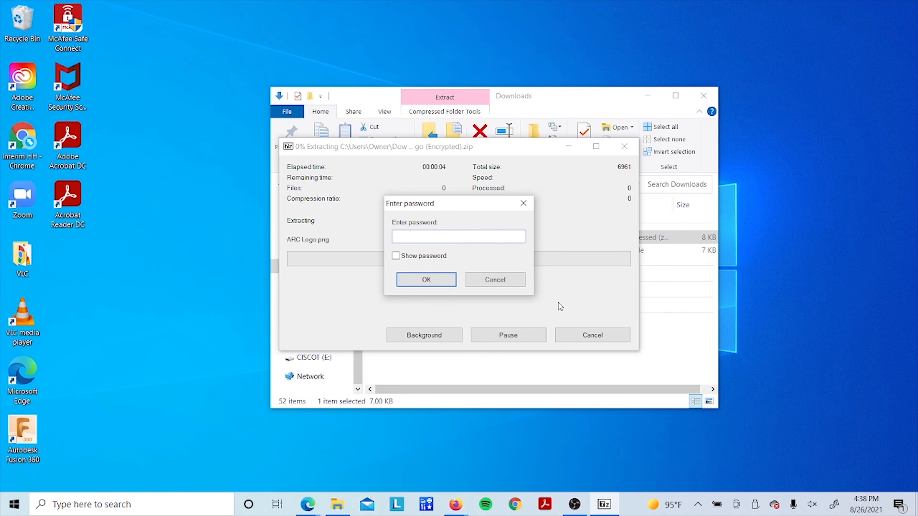
{"action": "type", "text": "*********"}
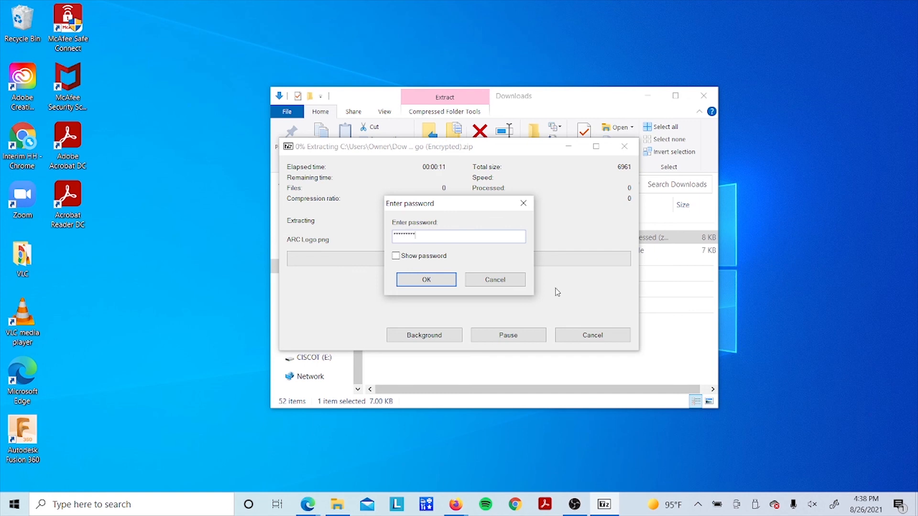
{"action": "left_click", "coordinate": [431, 282]}
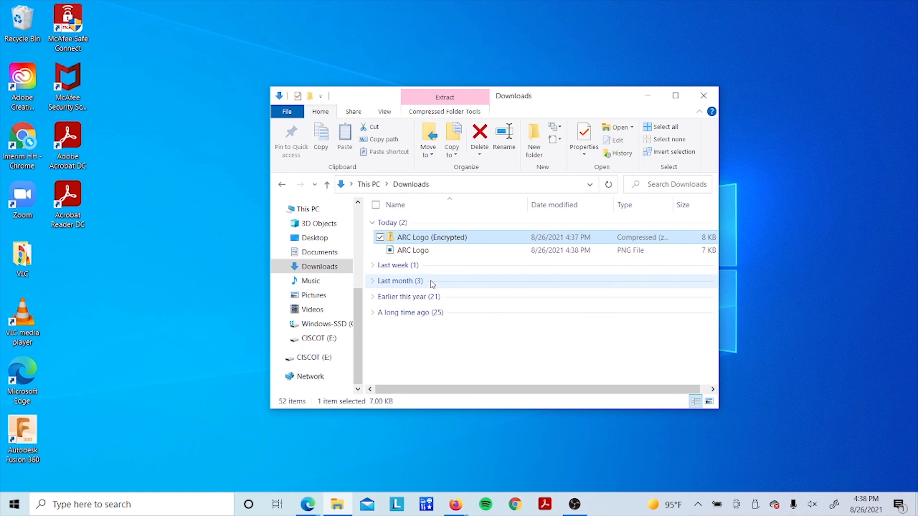
{"action": "left_click", "coordinate": [413, 250]}
{"action": "double_click", "coordinate": [434, 254]}
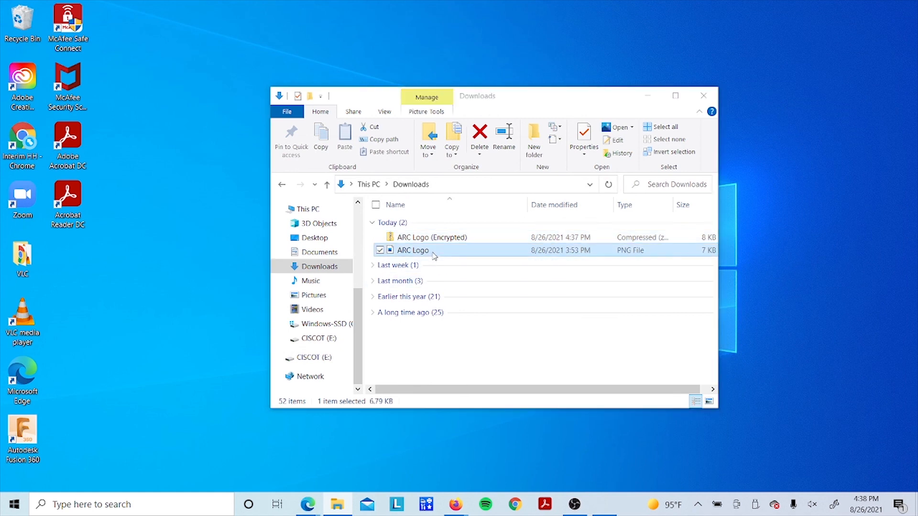